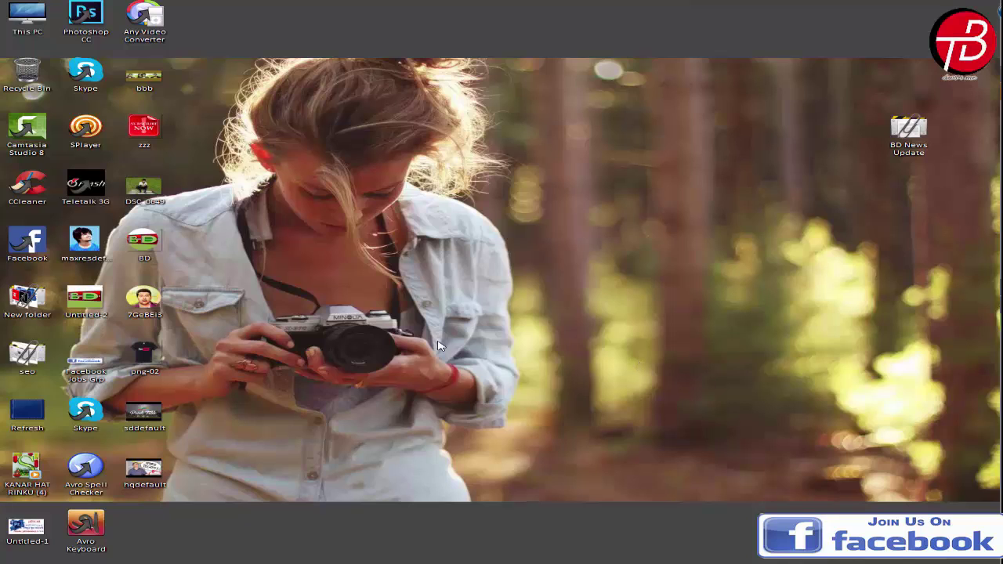
Launch Camtasia Studio 8 from the desktop
click(49, 128)
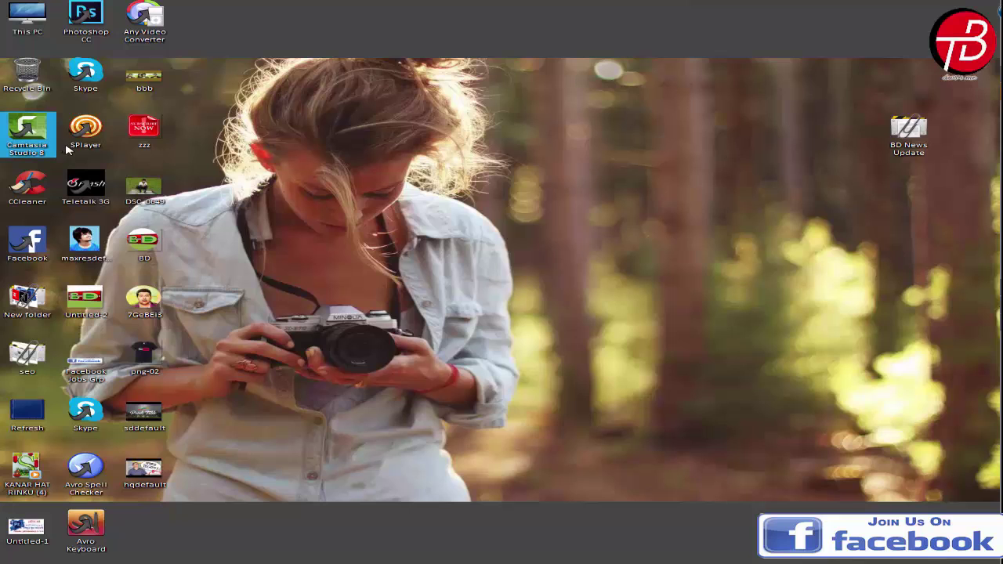
double_click(11, 147)
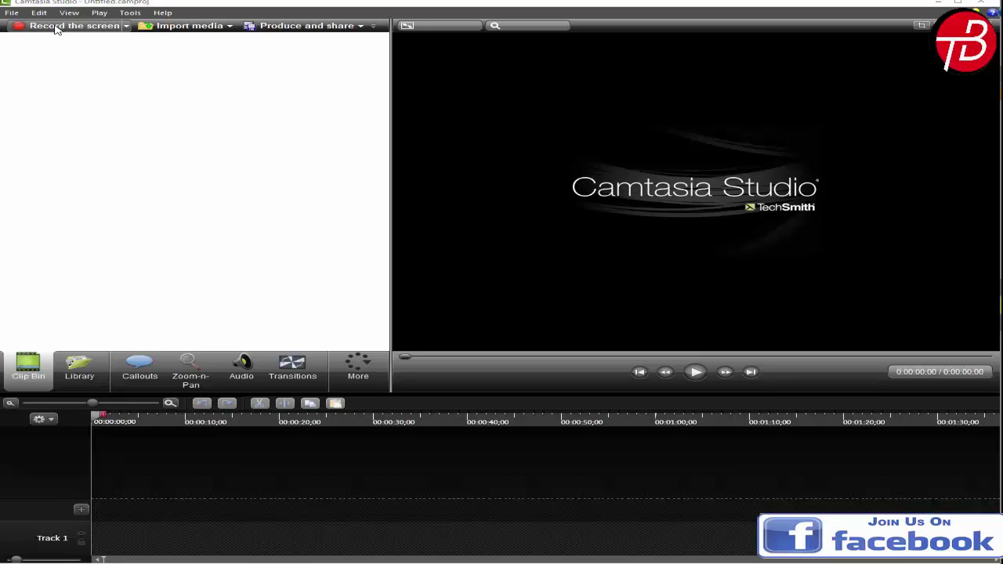
Bring up the Camtasia Recorder window, move it down over the timeline and look at its ScreenDraw annotation tools
mouse_move(1001, 469)
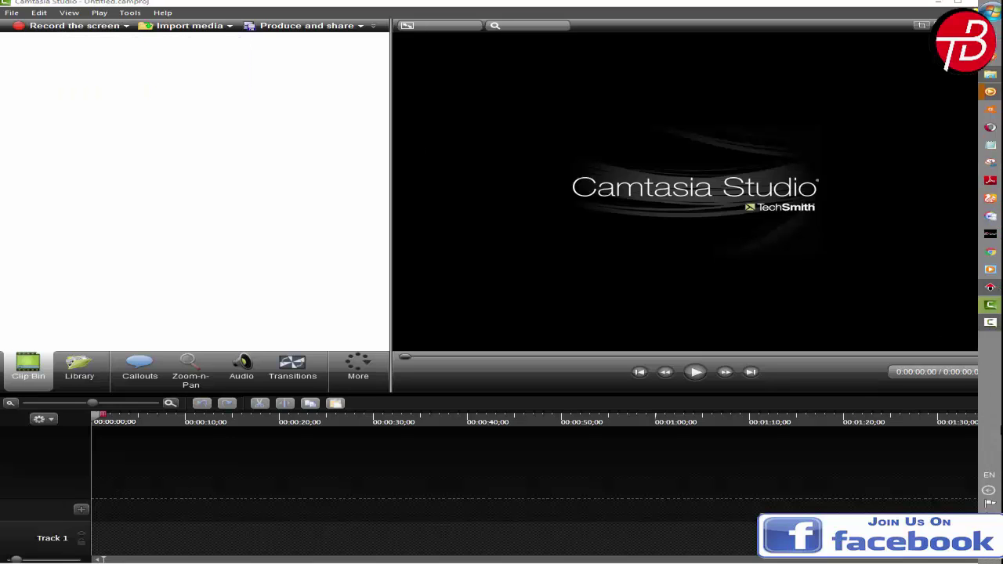
click(989, 322)
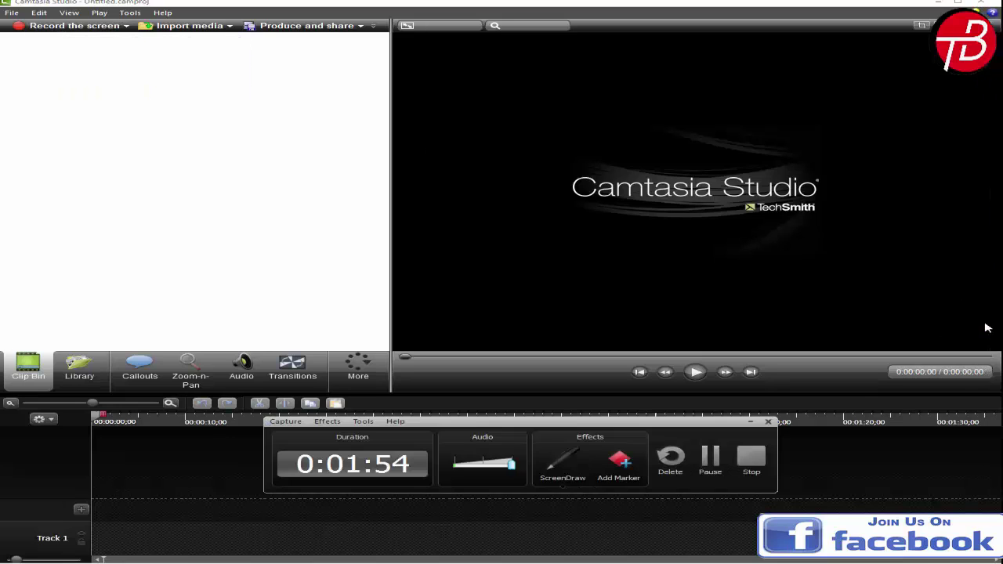
drag(547, 428, 759, 494)
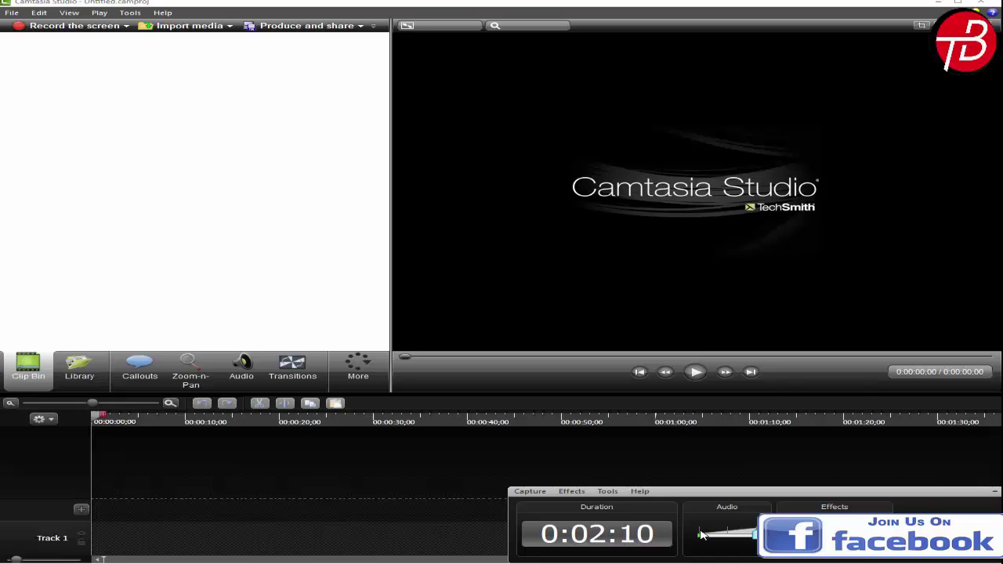
click(808, 536)
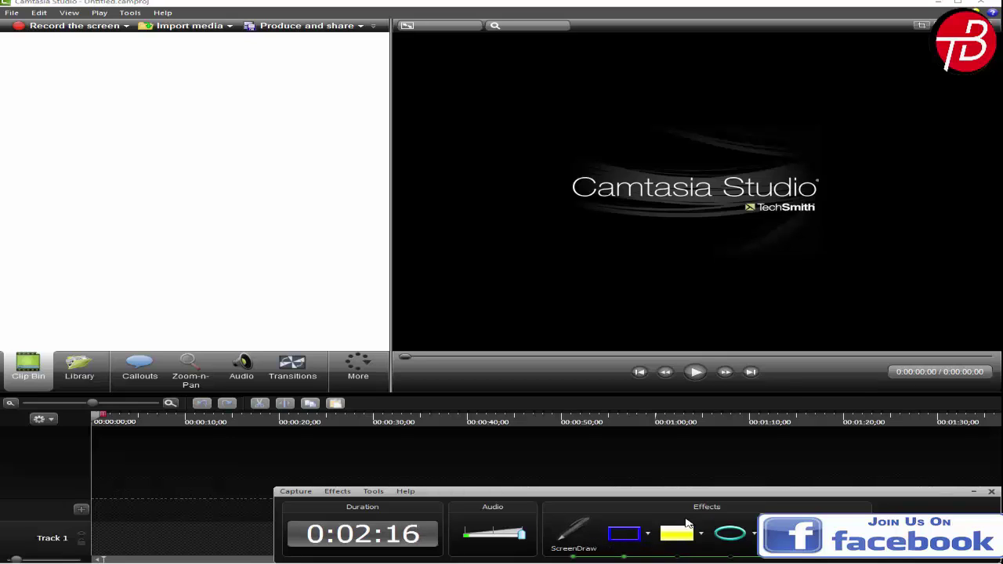
click(589, 553)
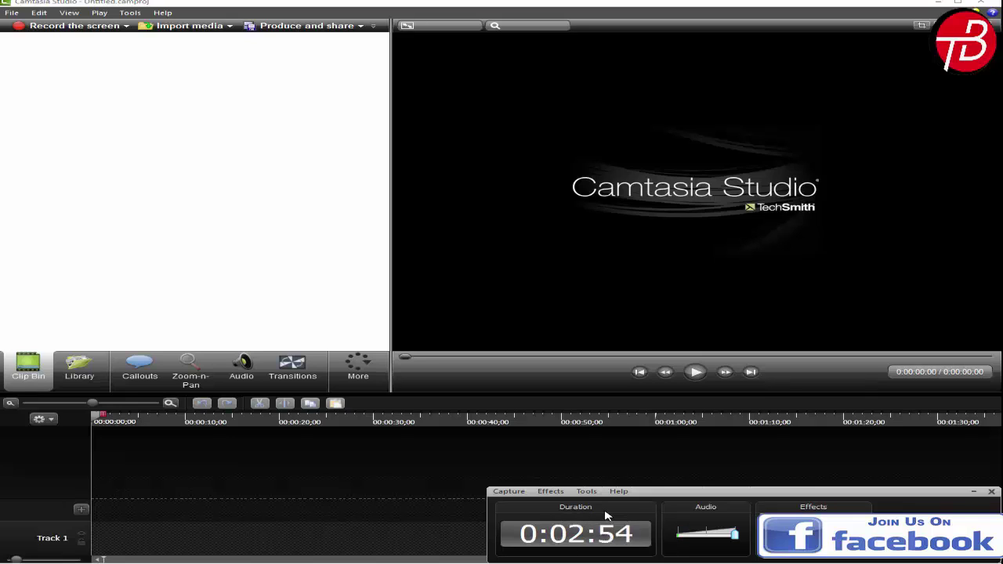
Switch the recorder's mouse click sounds effect off and back on
click(505, 491)
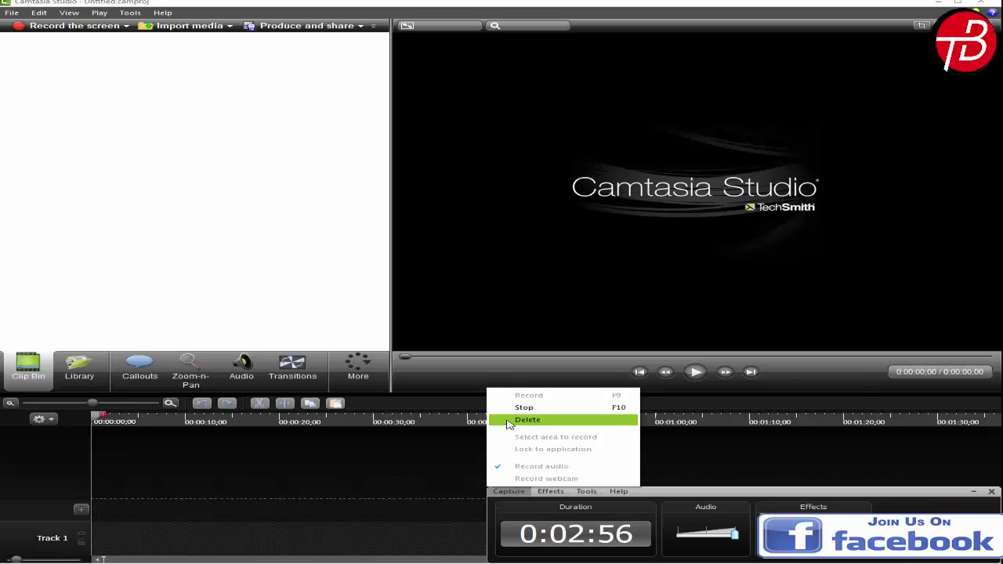
mouse_move(550, 492)
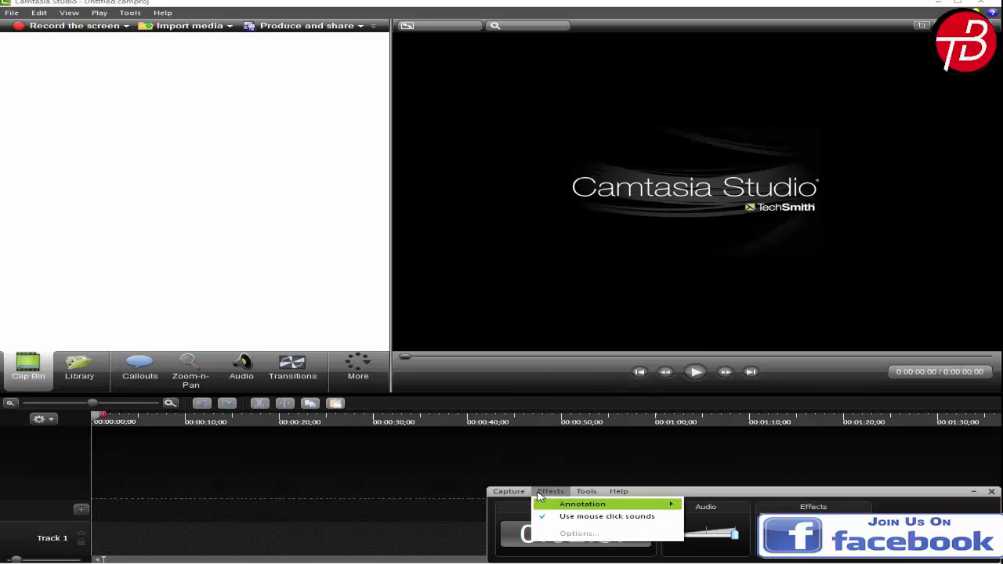
click(589, 518)
click(550, 491)
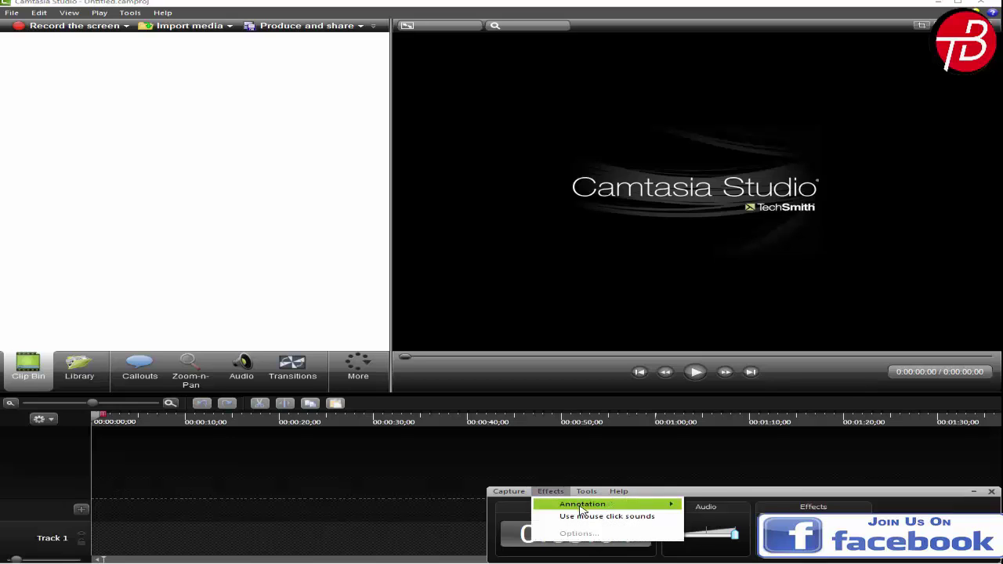
click(587, 517)
click(550, 491)
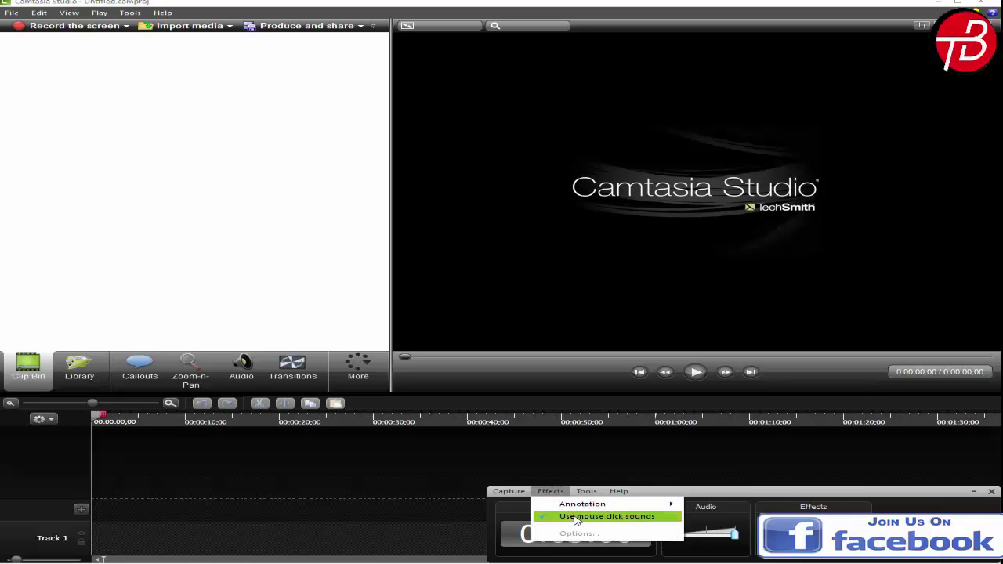
Review the recorder's annotation, tools and help commands and minimize the recorder window
mouse_move(592, 506)
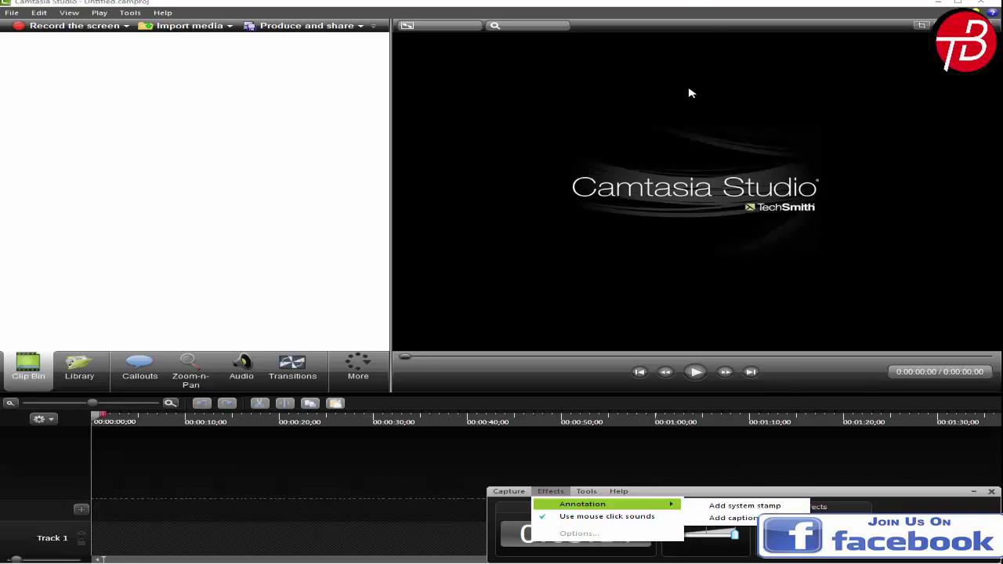
click(558, 458)
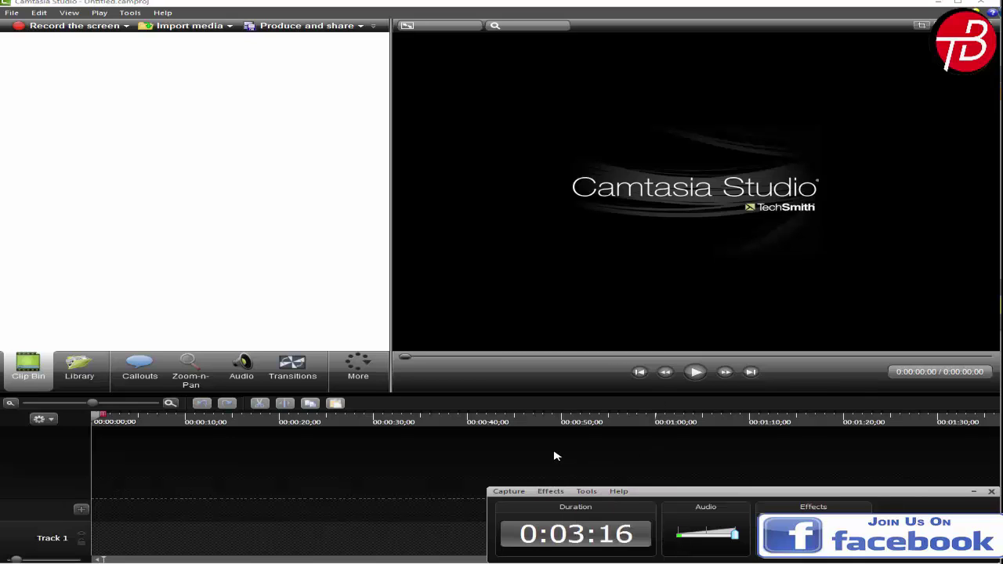
click(586, 491)
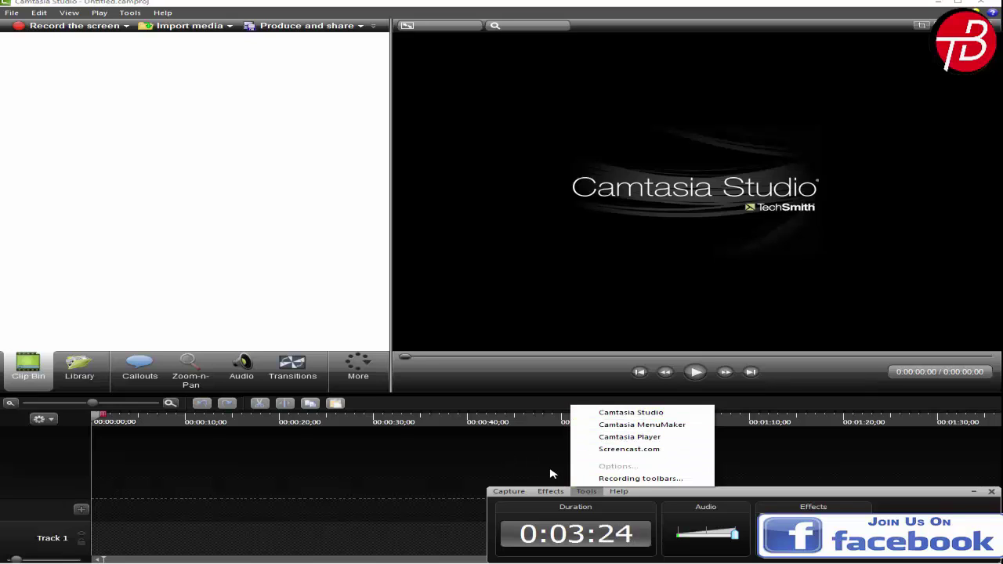
mouse_move(619, 490)
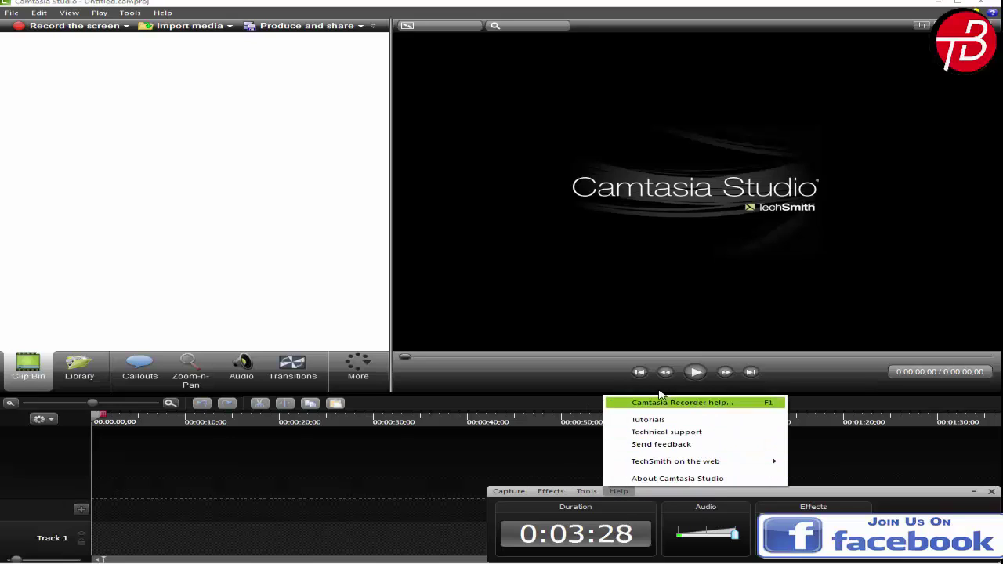
click(548, 466)
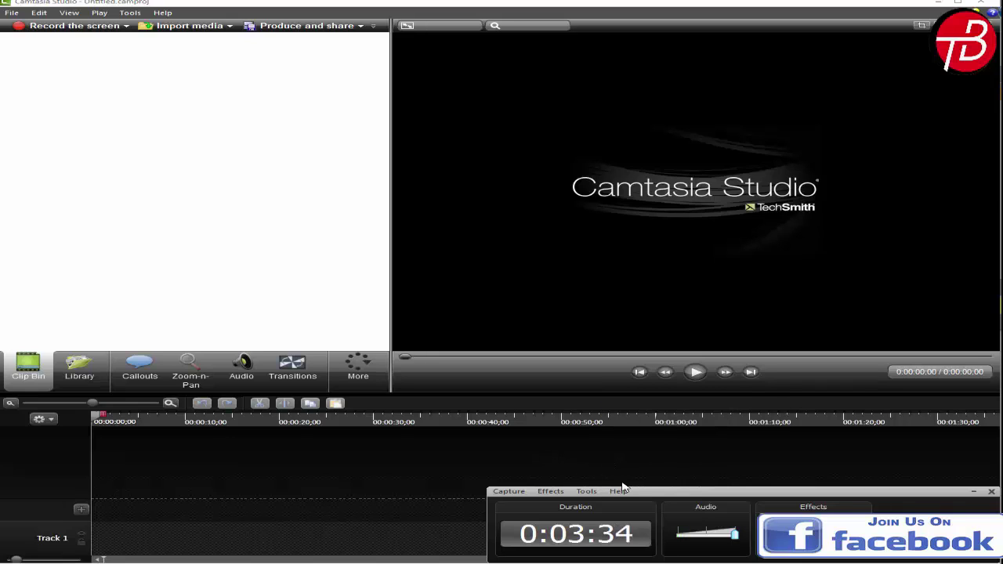
click(974, 493)
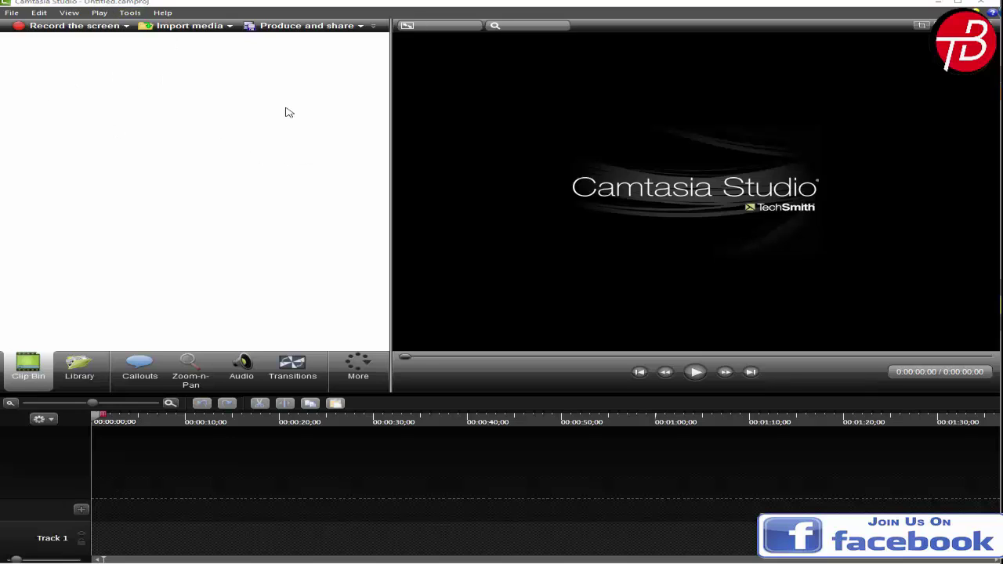
mouse_move(999, 322)
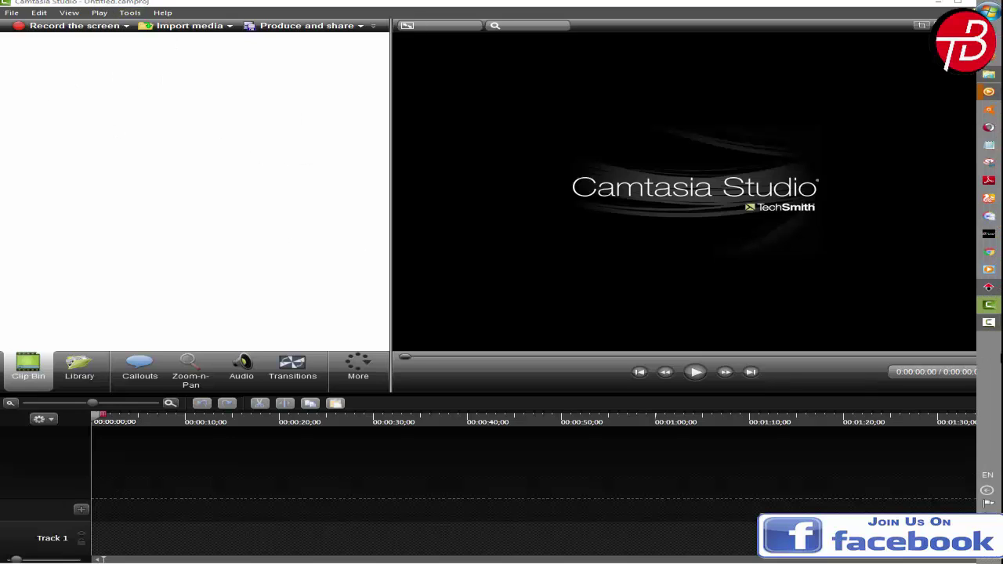
click(989, 322)
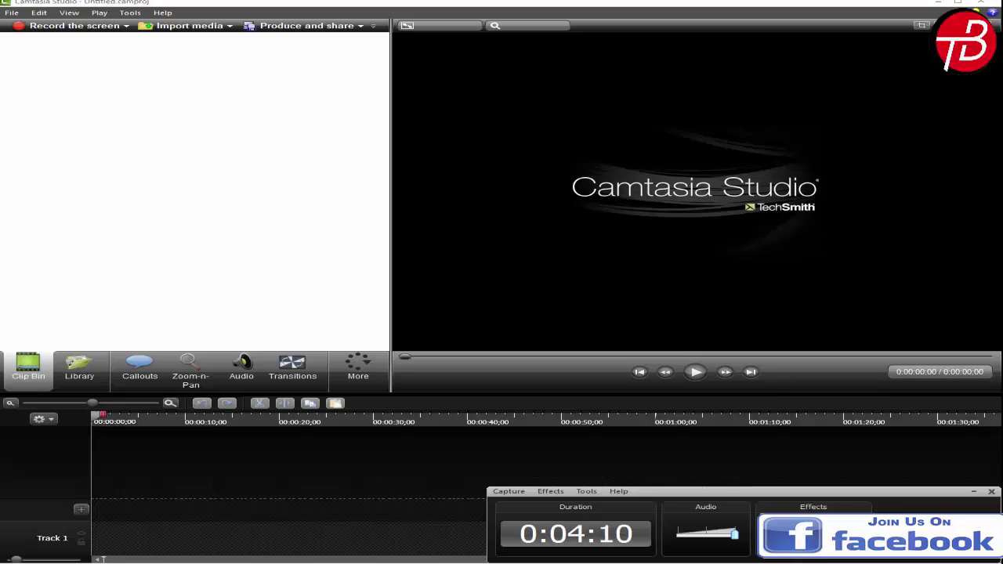
click(972, 491)
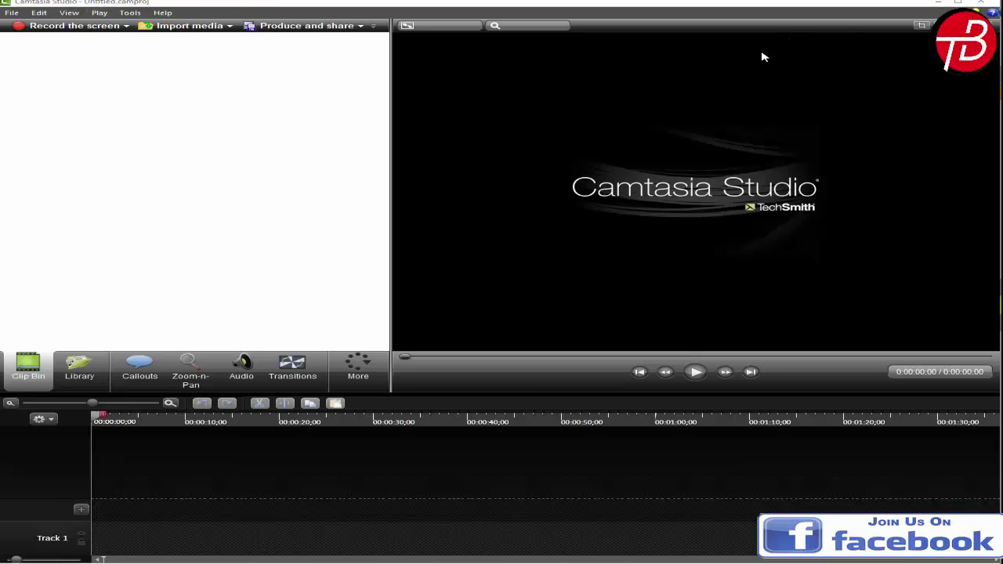
click(12, 12)
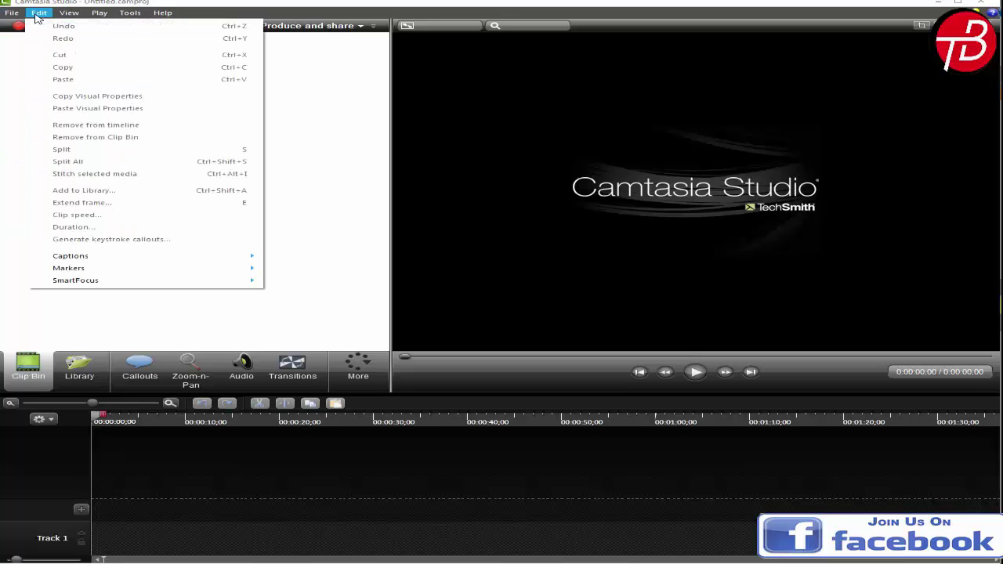
mouse_move(73, 15)
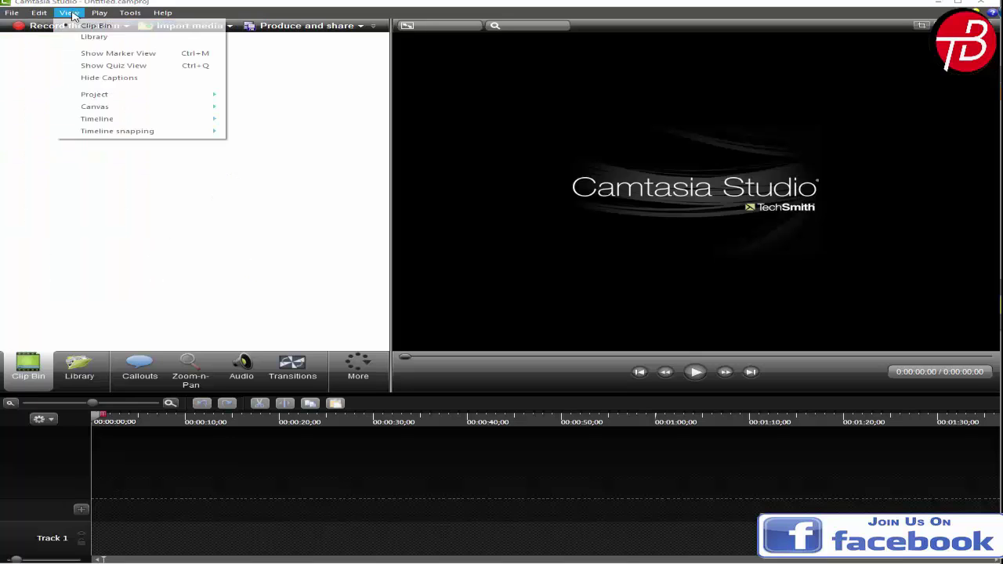
click(159, 12)
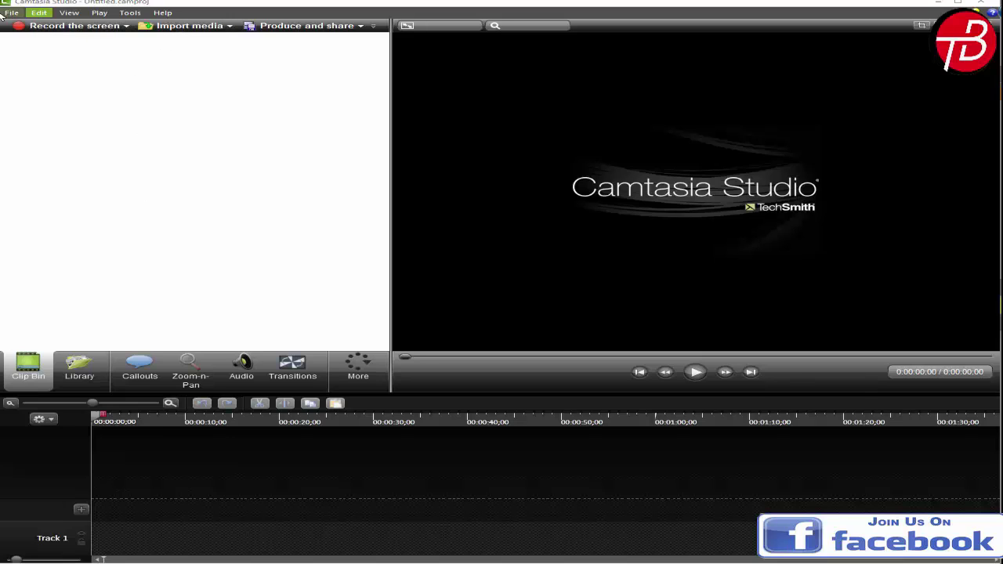
Import the video "Beche Theke Labh Ki Bol - Rangbaaz (2013) HD" into the Clip Bin
click(174, 28)
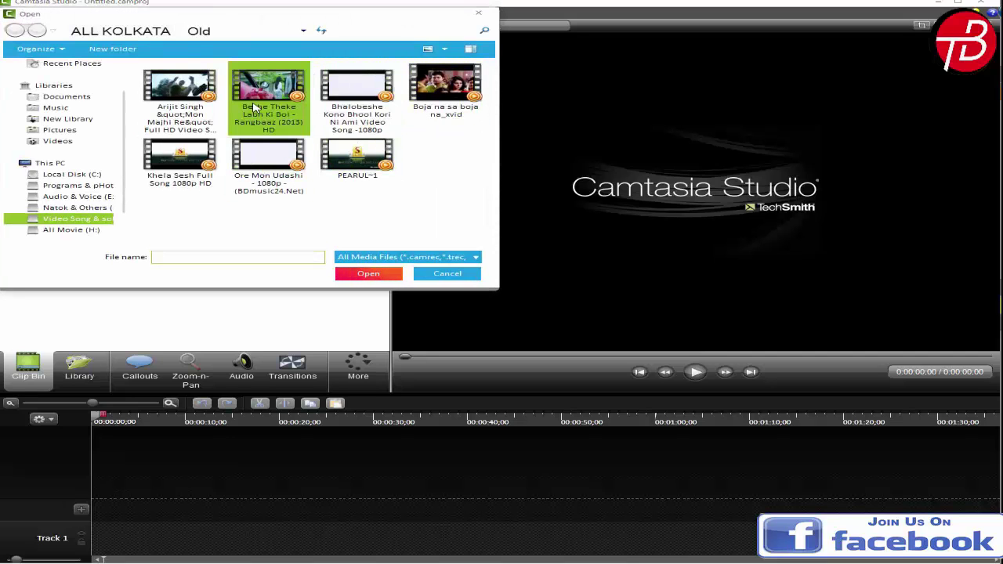
double_click(291, 129)
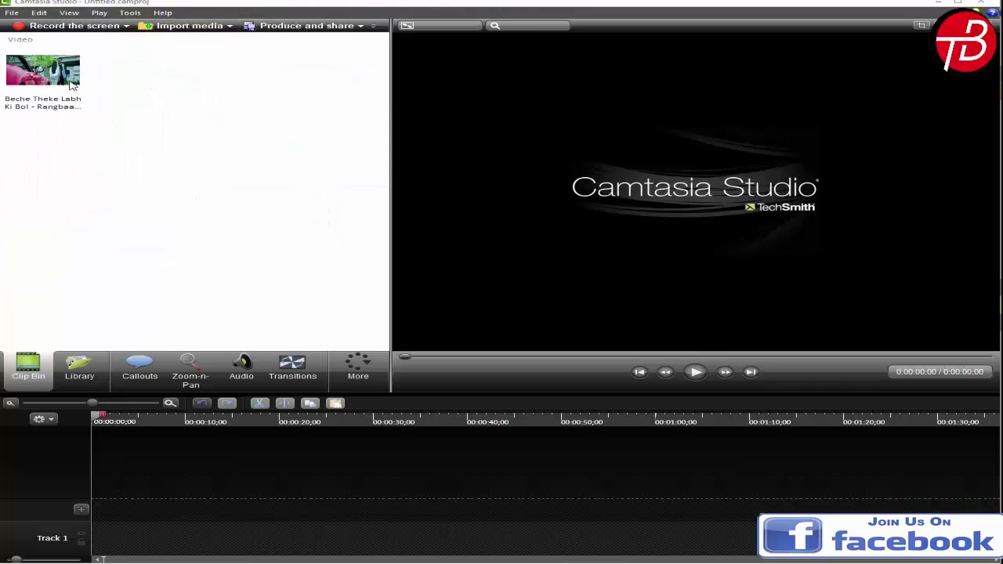
Start another media import and browse to the image files in the Desktop folder
click(188, 25)
click(52, 86)
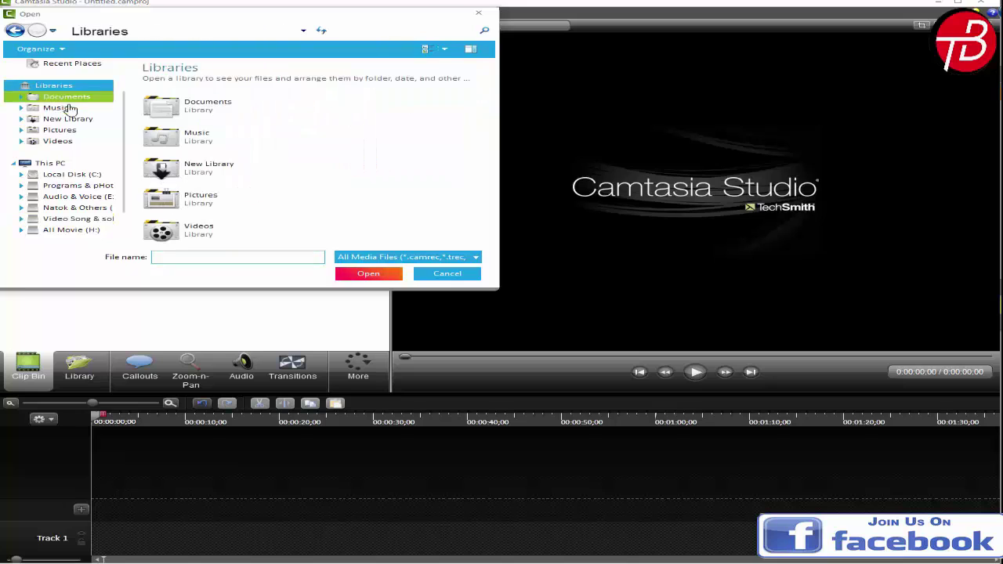
click(81, 176)
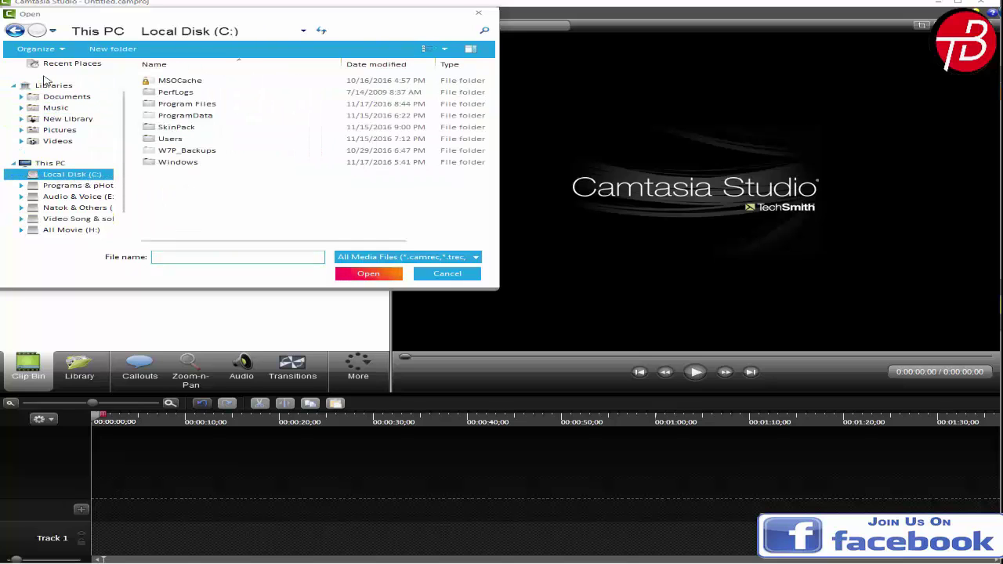
click(44, 130)
click(49, 163)
scroll(61, 119, up, 1)
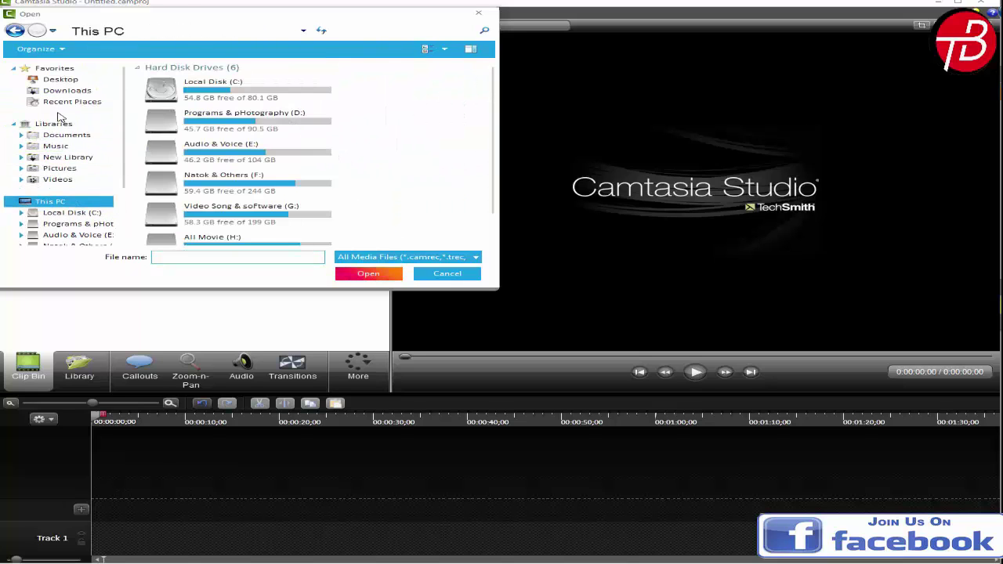
click(56, 80)
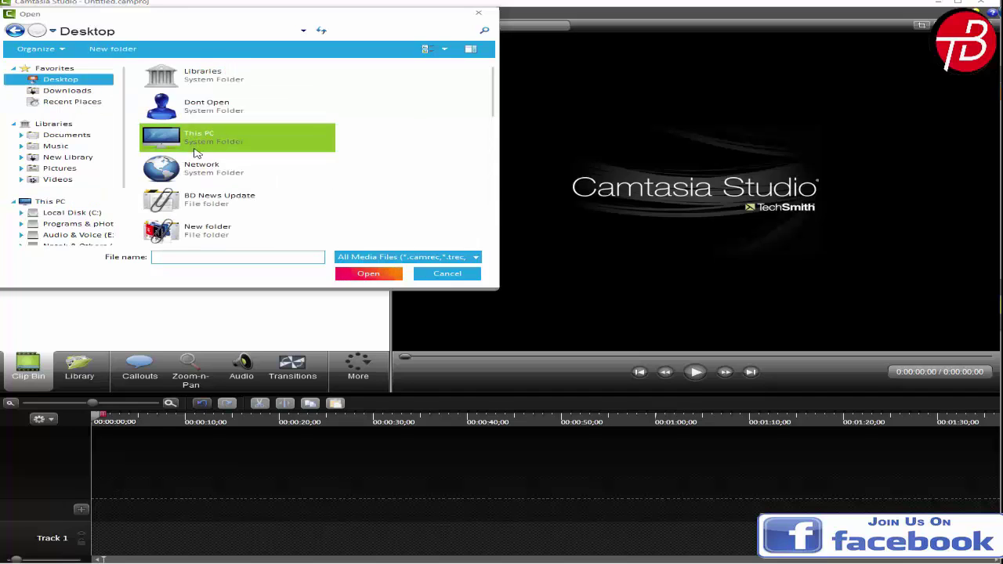
scroll(180, 137, down, 3)
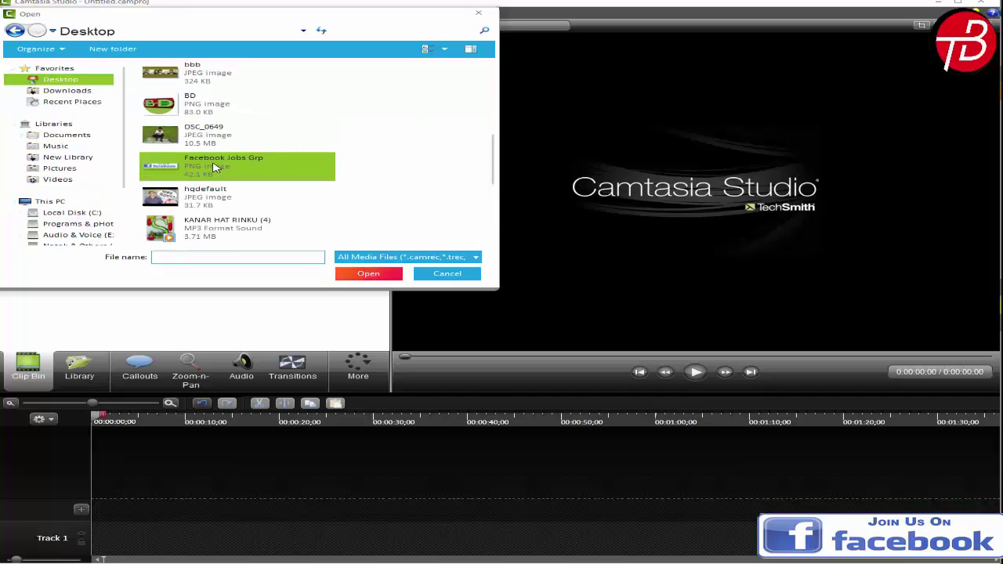
Import the images 7GeBEi3, Facebook Jobs Grp and zzz from the Desktop into the Clip Bin together
click(217, 169)
scroll(223, 172, down, 3)
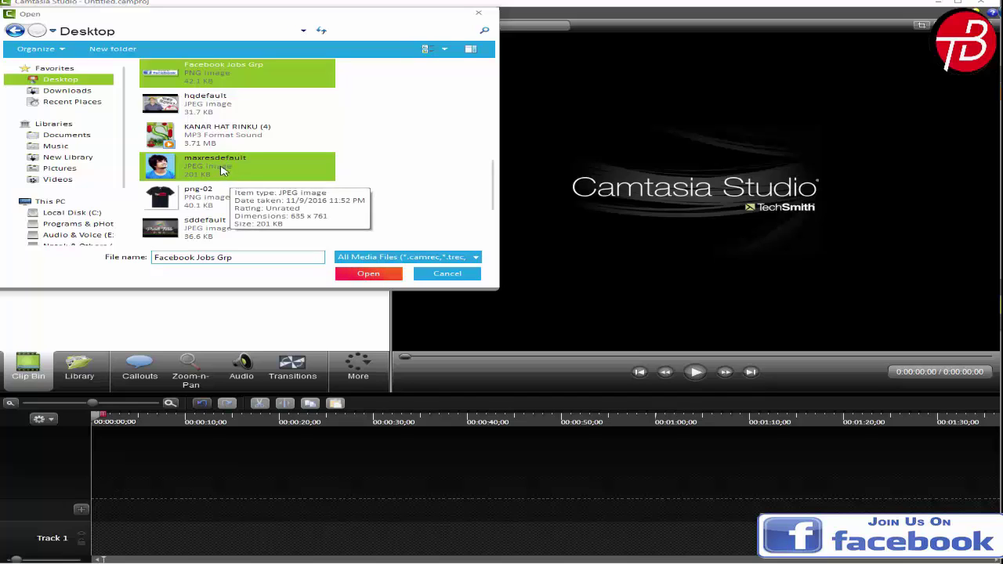
scroll(243, 171, down, 3)
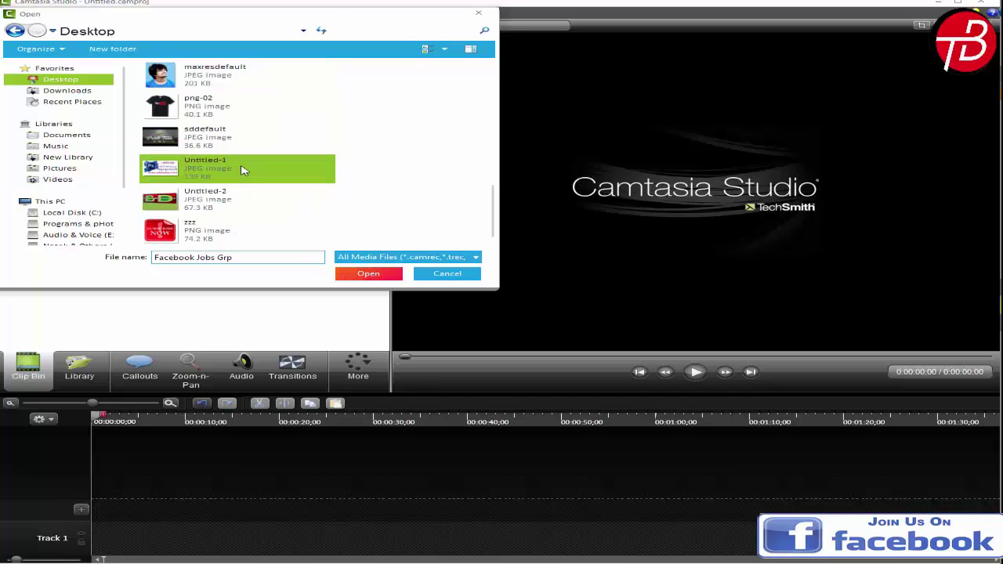
click(204, 224)
scroll(235, 164, up, 3)
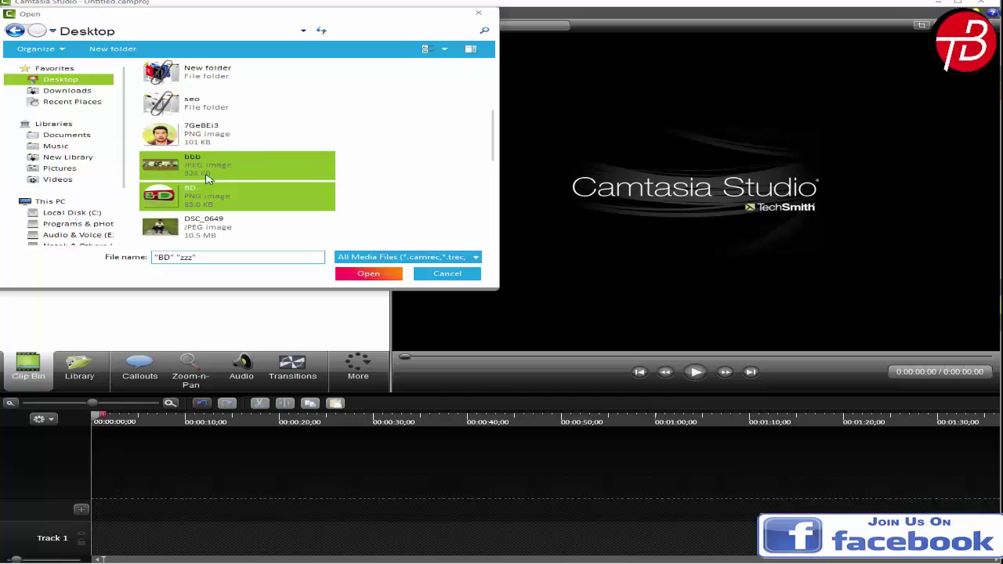
ctrl+click(206, 145)
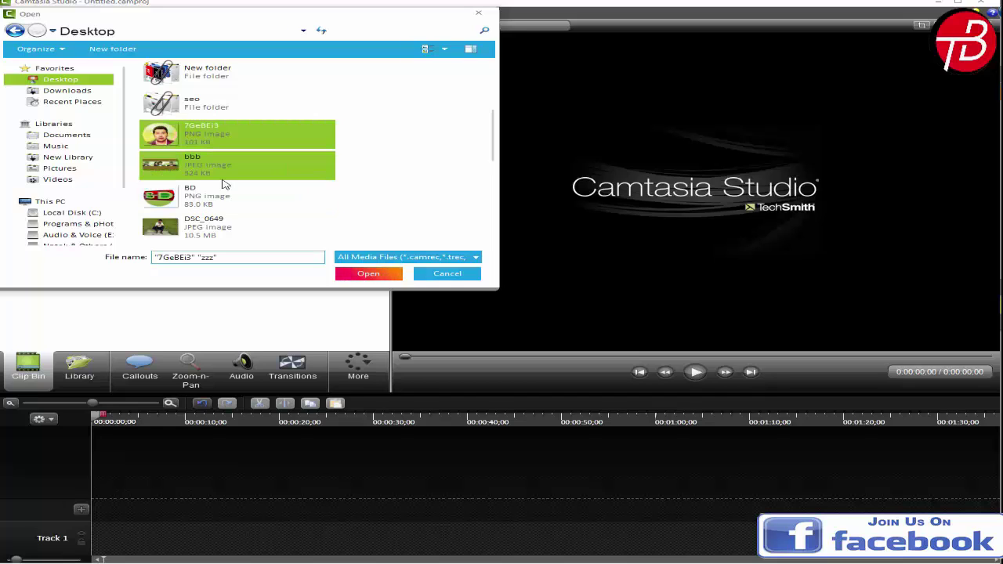
scroll(235, 192, down, 3)
ctrl+click(219, 167)
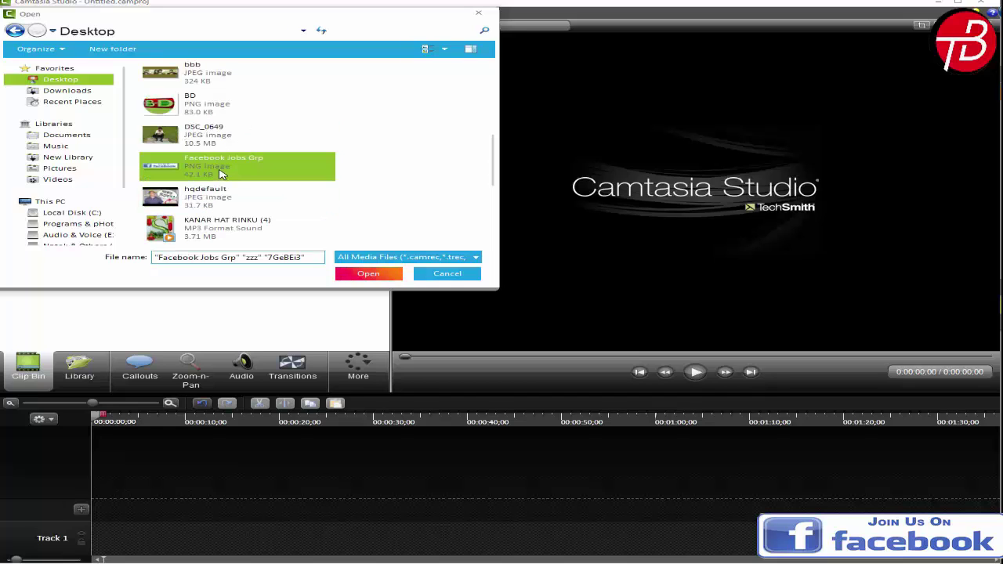
click(368, 276)
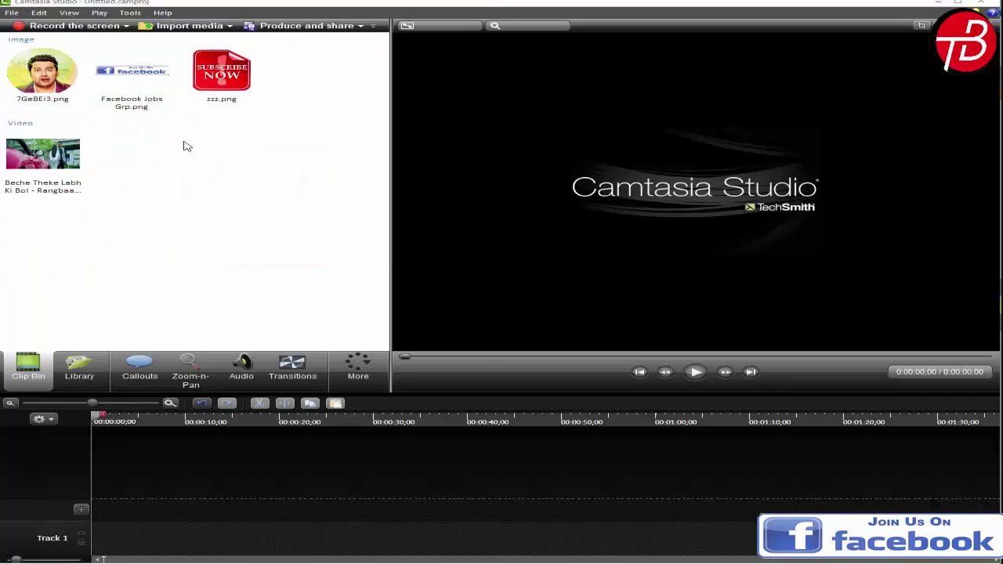
Place the "Beche Theke Labh Ki Bol" video on Track 1 and align its start with the beginning of the timeline
drag(81, 168, 114, 531)
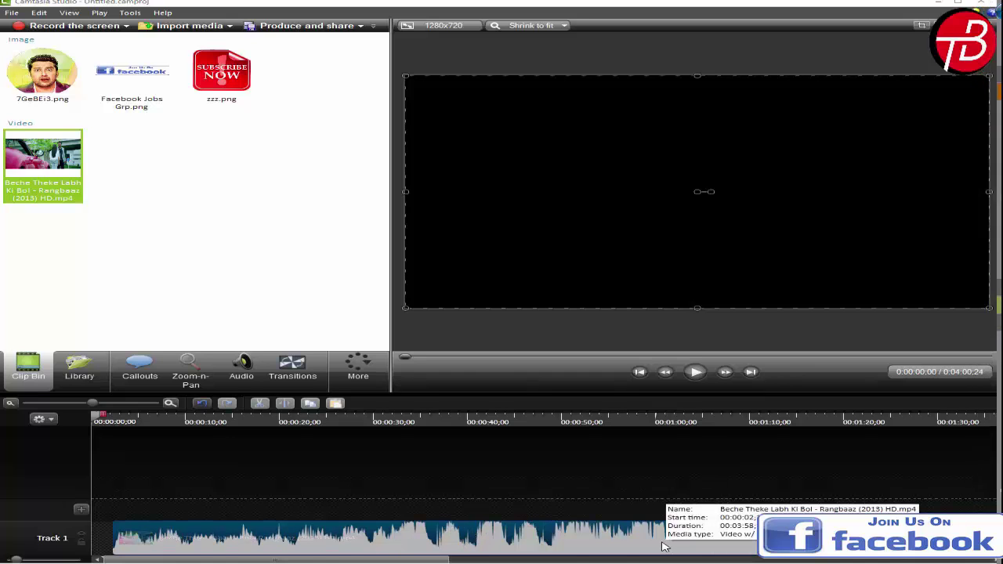
drag(666, 546, 431, 551)
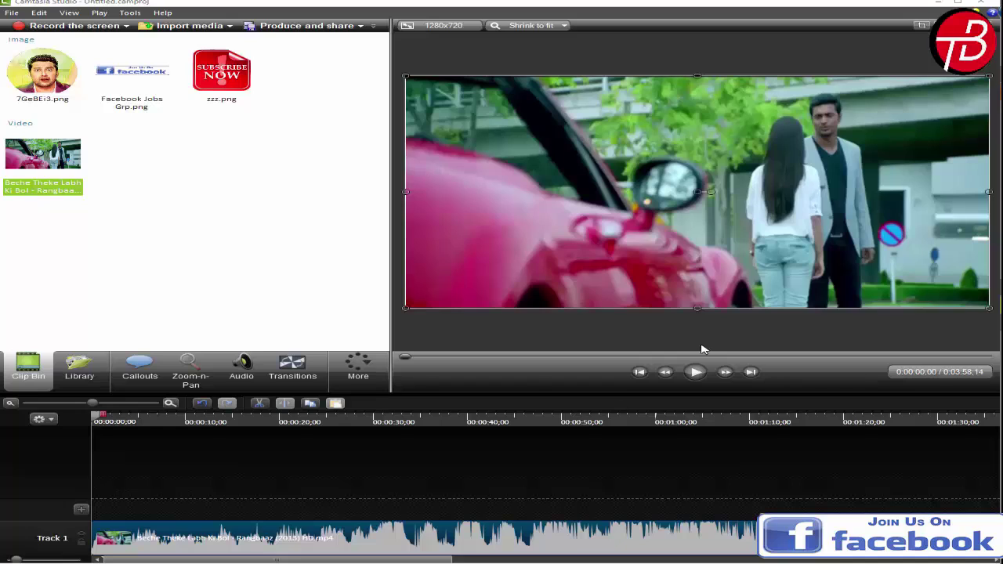